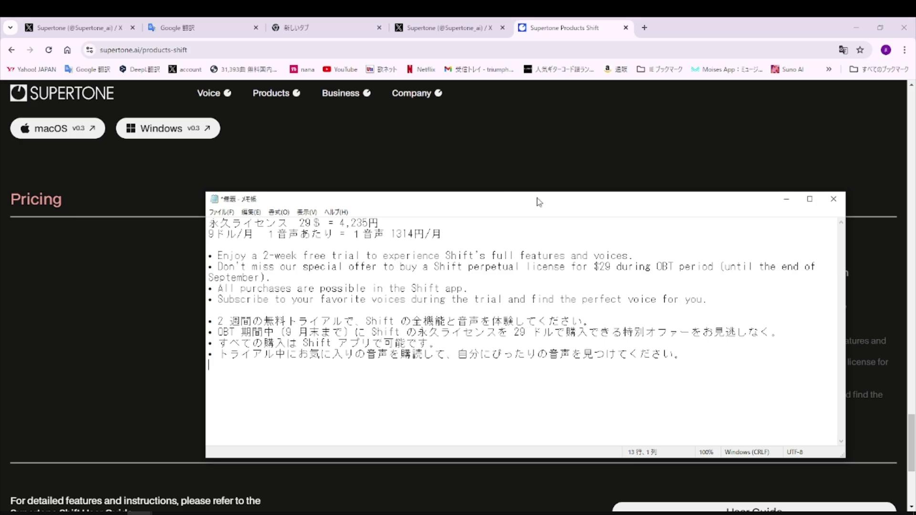
Step: Shift the pricing notes window slightly aside and minimize it to uncover the Supertone Shift pricing page
drag(538, 199, 511, 211)
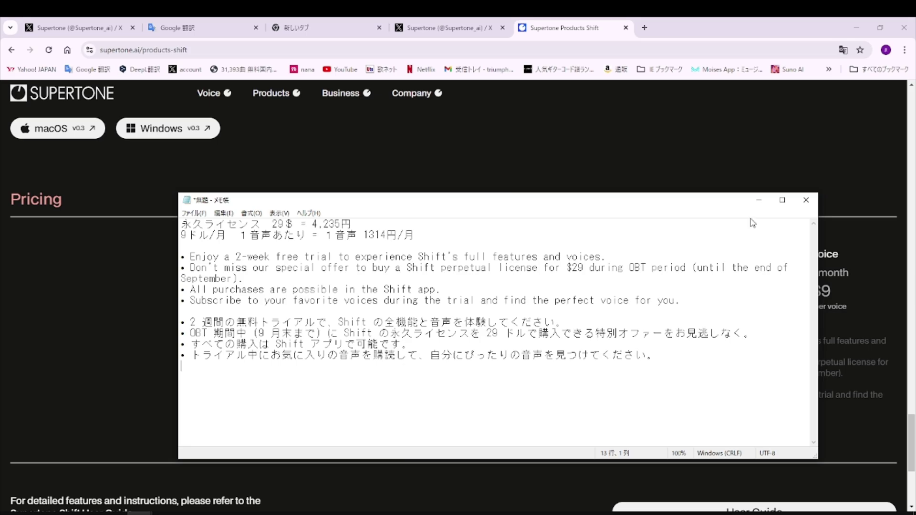
click(758, 200)
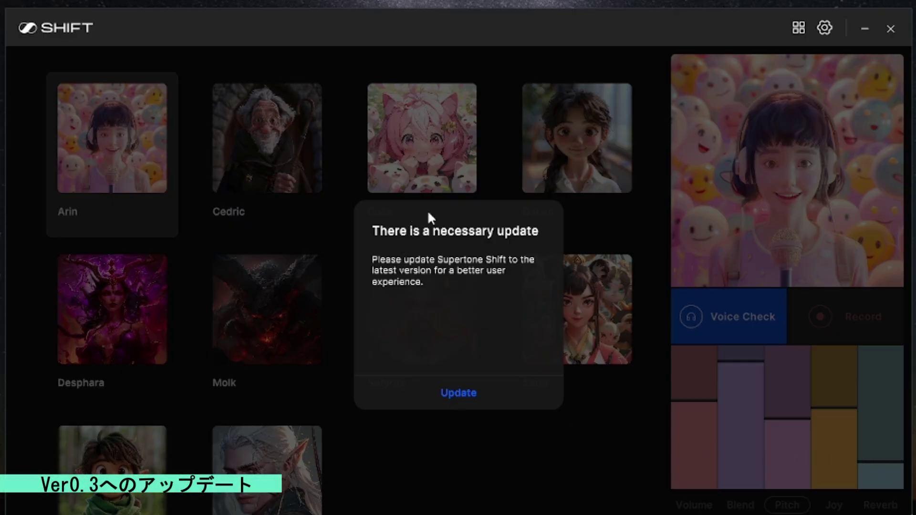
Step: Start the required Supertone Shift update, look over the product page, and launch the downloaded Shift_Windows_0.3.1.exe installer
click(458, 399)
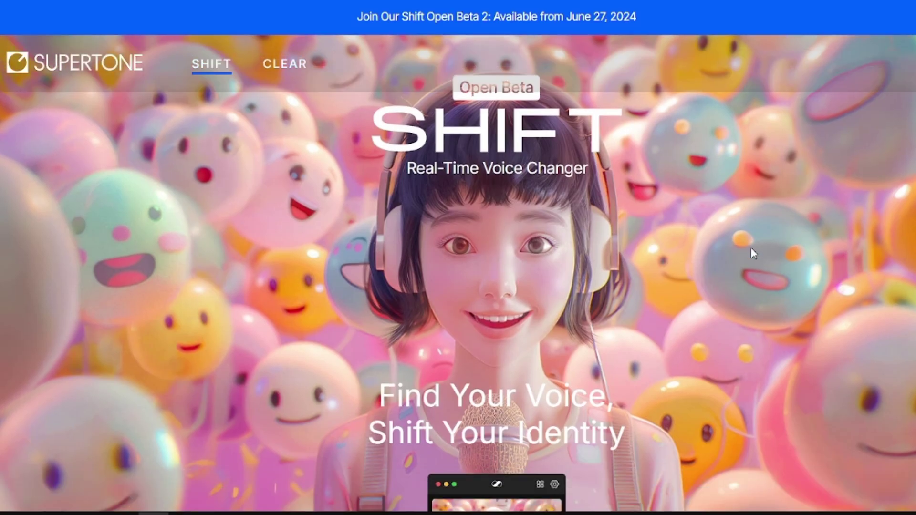
scroll(752, 253, down, 10)
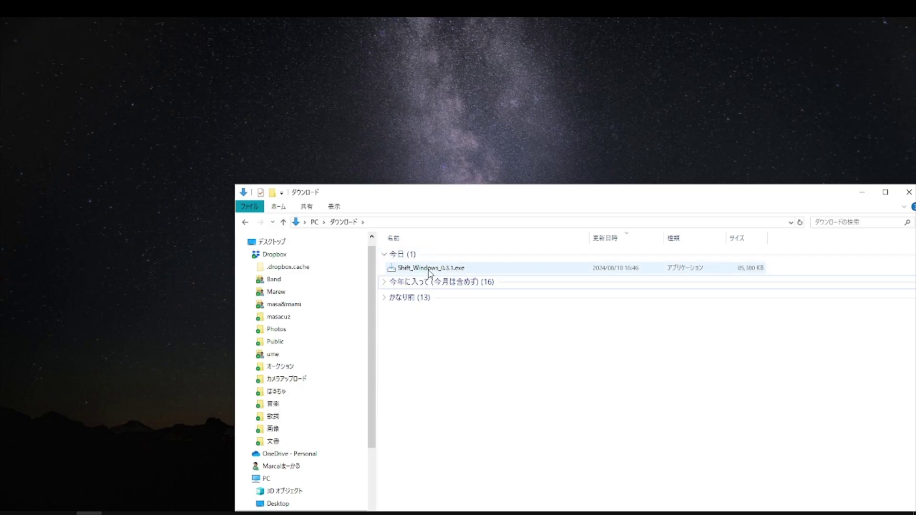
click(468, 270)
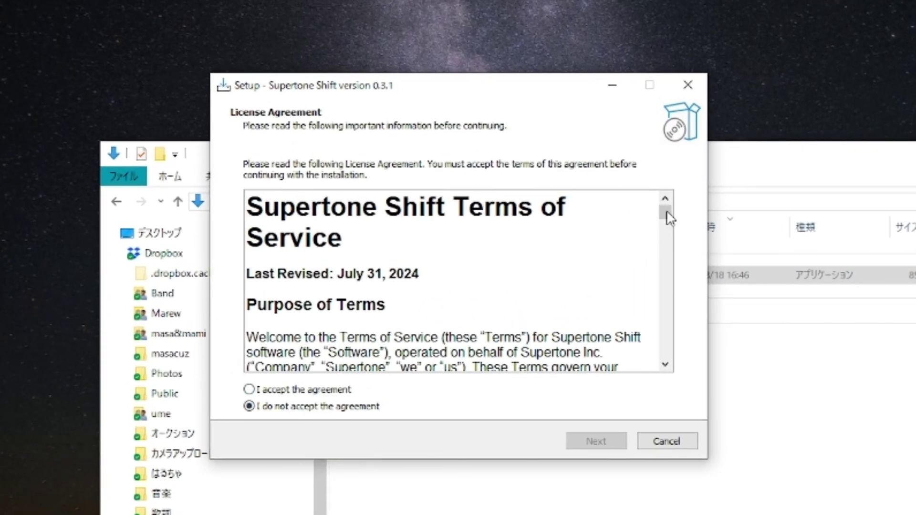
Step: Read the Supertone Shift Terms of Service alongside its Japanese translation in Google Translate, covering eligibility, service description and account information
click(277, 210)
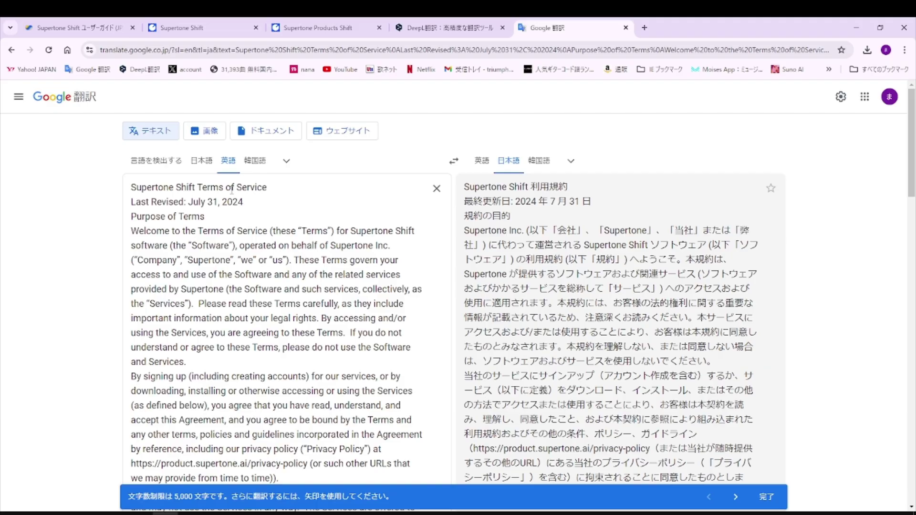
scroll(294, 334, down, 3)
scroll(294, 334, down, 3)
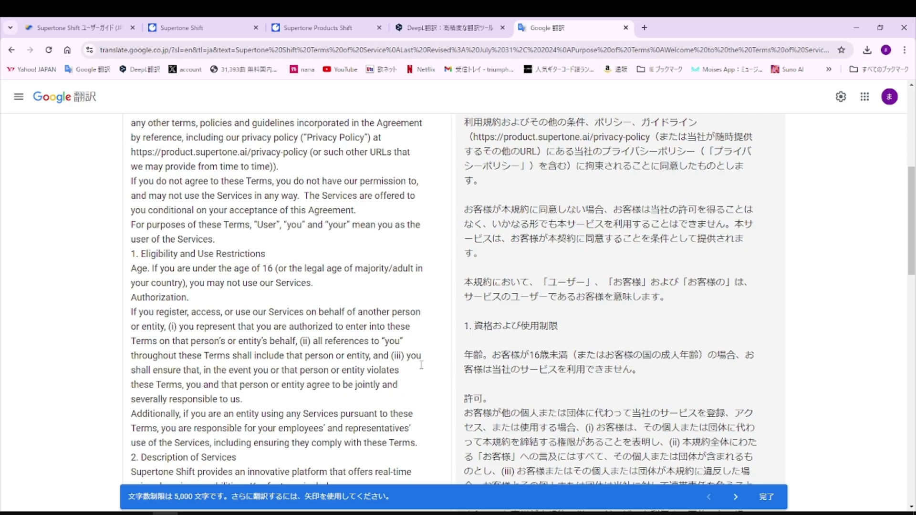
scroll(421, 365, down, 6)
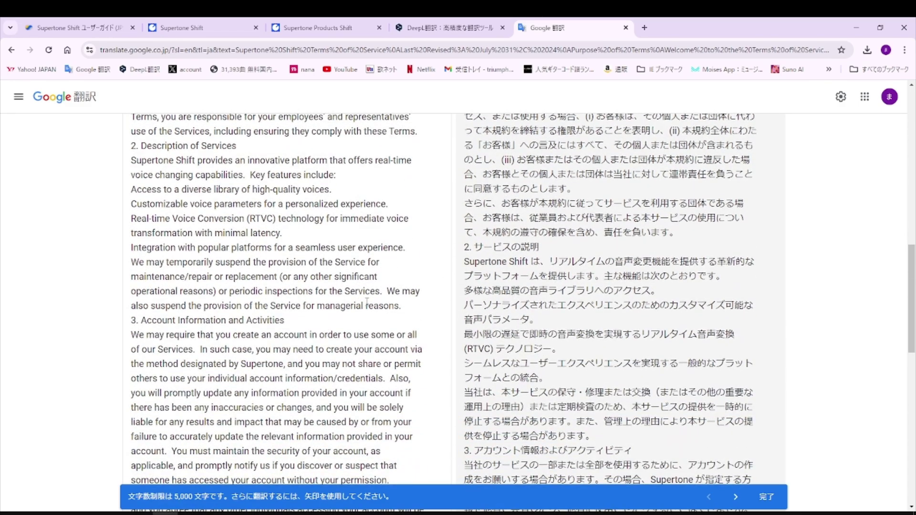
scroll(383, 249, up, 2)
scroll(446, 210, up, 1)
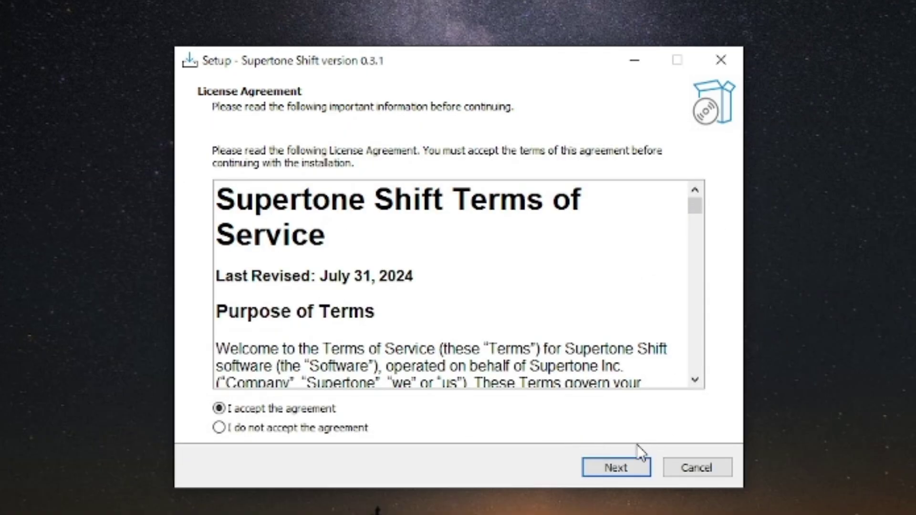
Step: Install Supertone Shift 0.3.1 with the agreement accepted and running applications closed automatically, and finish the setup wizard
click(595, 465)
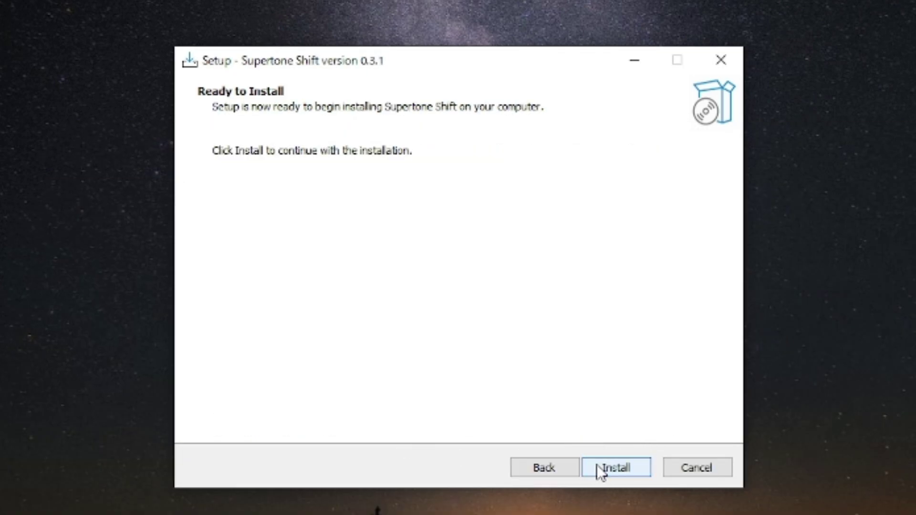
click(597, 465)
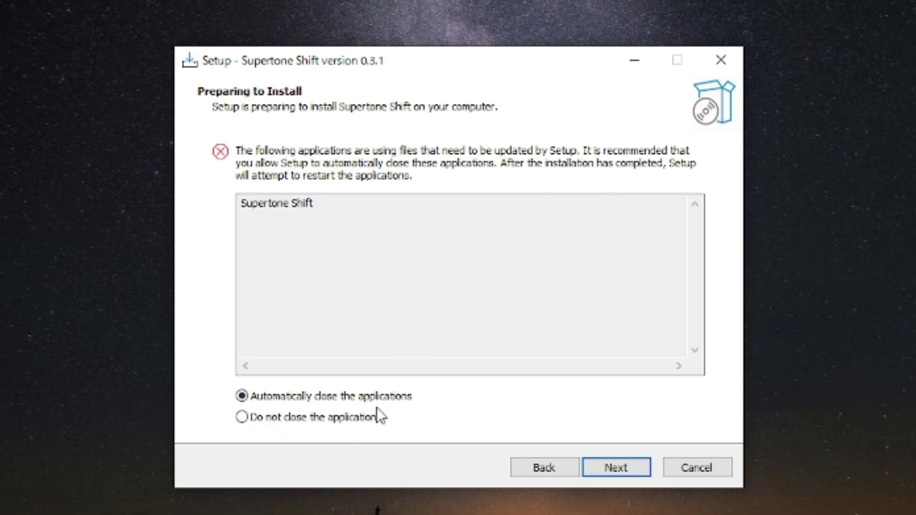
click(635, 468)
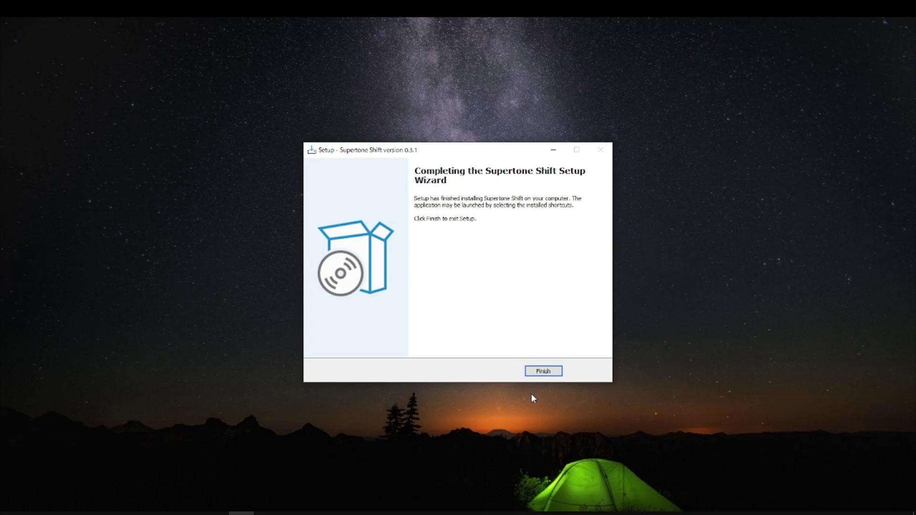
click(543, 371)
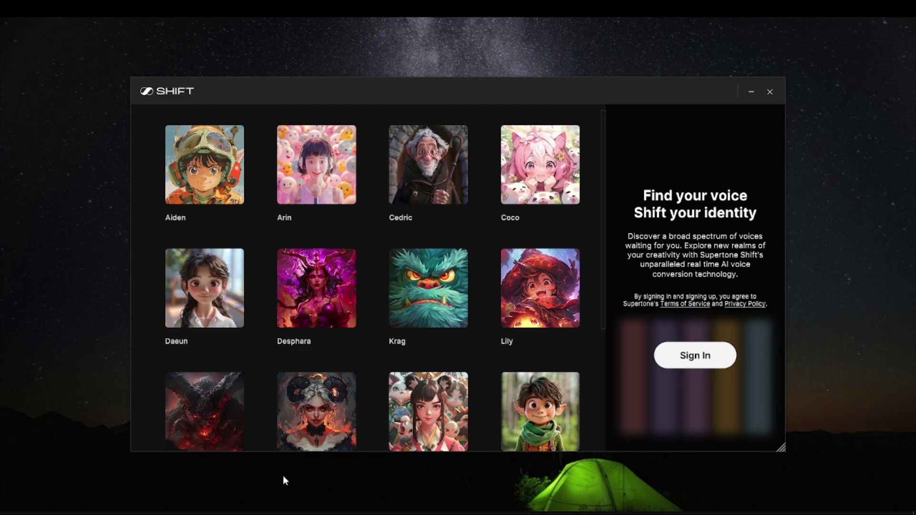
Step: Sign in to Shift and look through the whole list of free voice characters
click(691, 364)
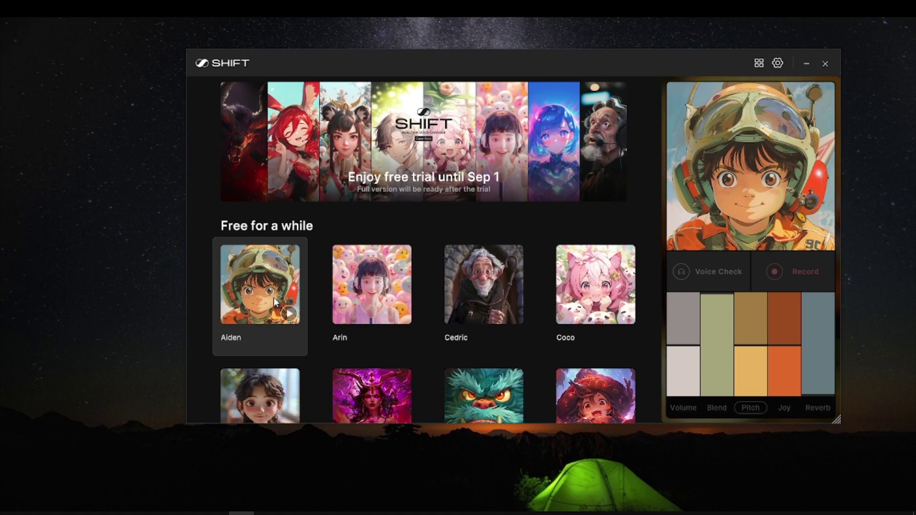
scroll(477, 334, down, 1)
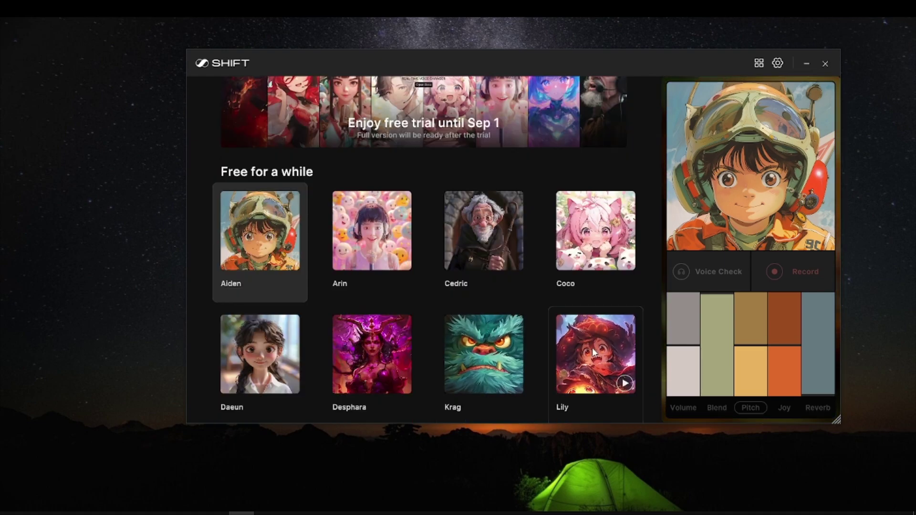
scroll(591, 348, down, 3)
scroll(593, 346, down, 1)
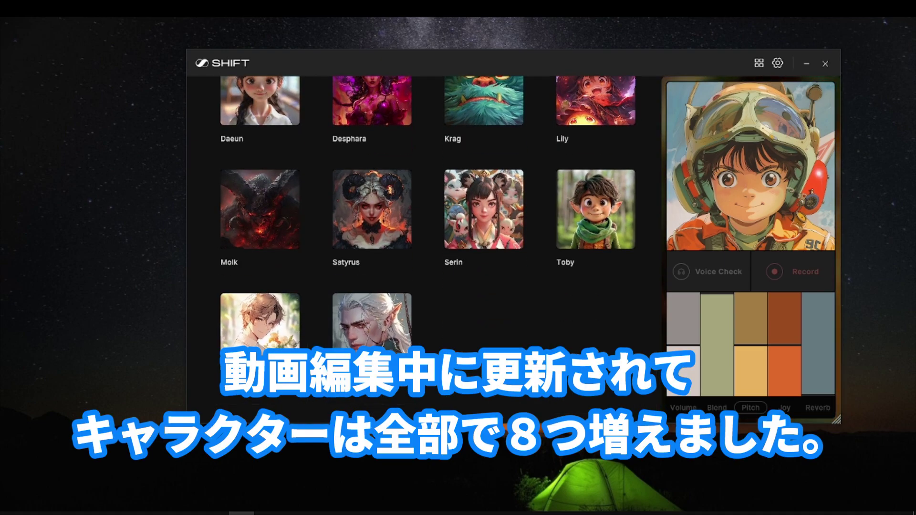
scroll(652, 137, up, 5)
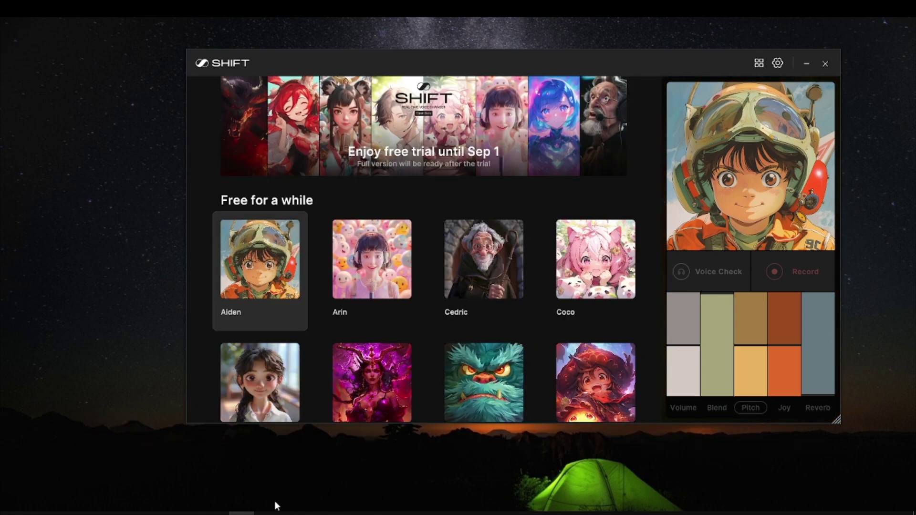
Step: Switch to OBS, lower the filtered AudioInterface microphone to -inf dB, and turn on Voice Check in Shift
click(221, 514)
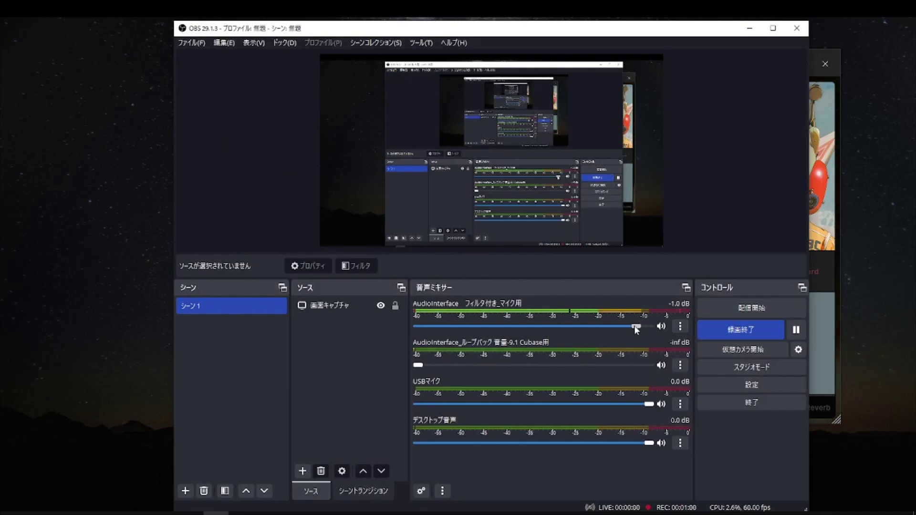
drag(636, 326, 418, 326)
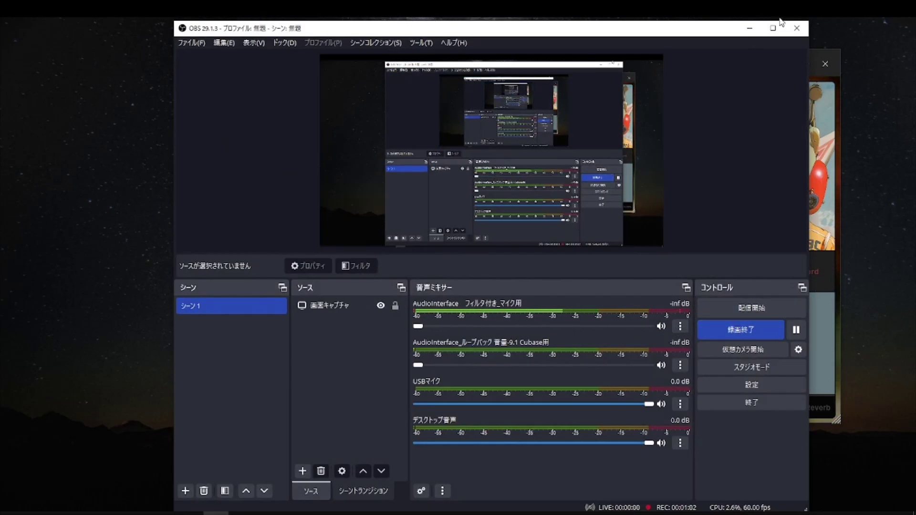
click(749, 28)
click(716, 263)
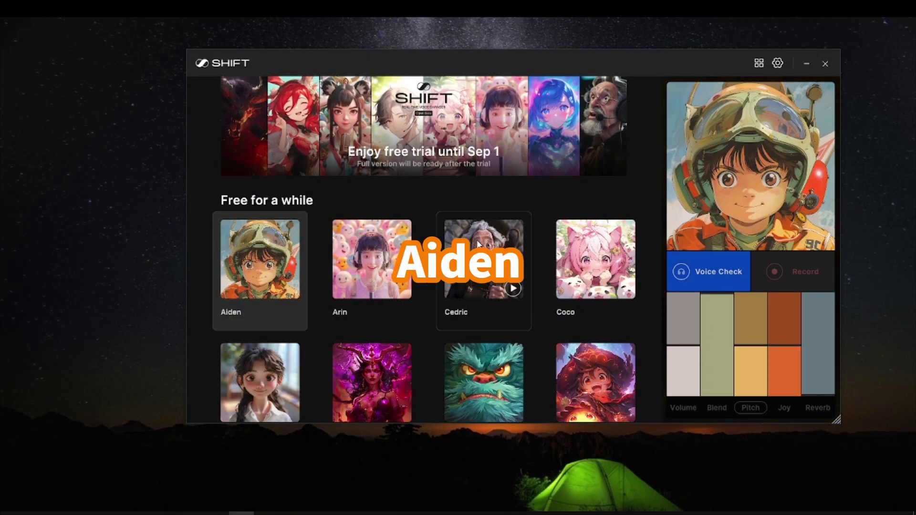
Step: Try out the Krag voice and switch to the Lily voice with Voice Check on
mouse_move(266, 327)
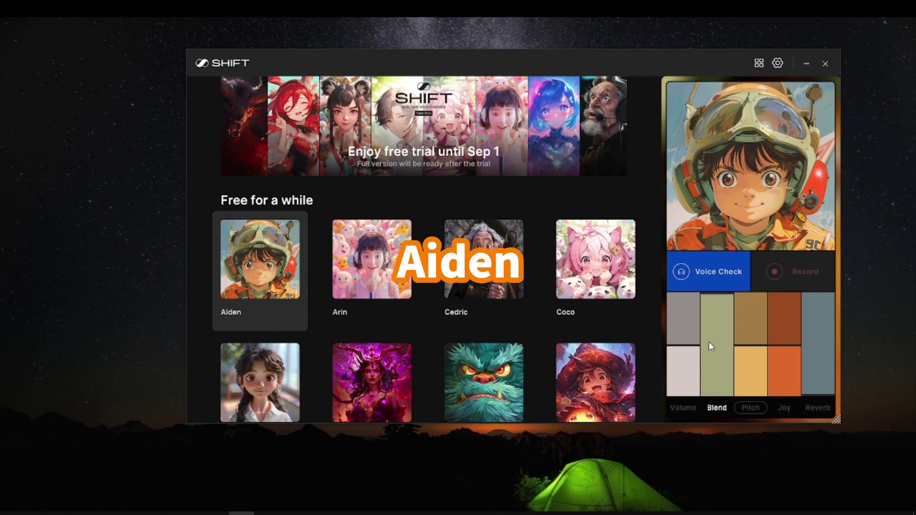
scroll(650, 316, down, 1)
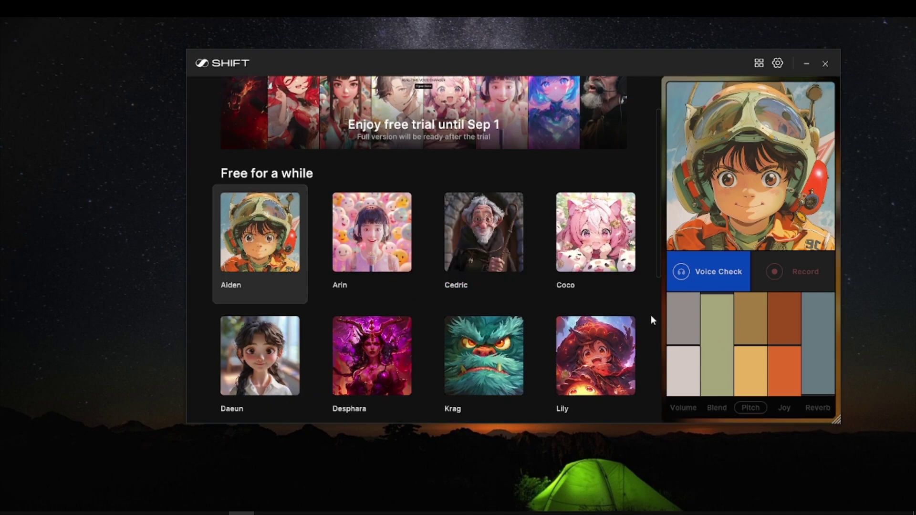
click(487, 368)
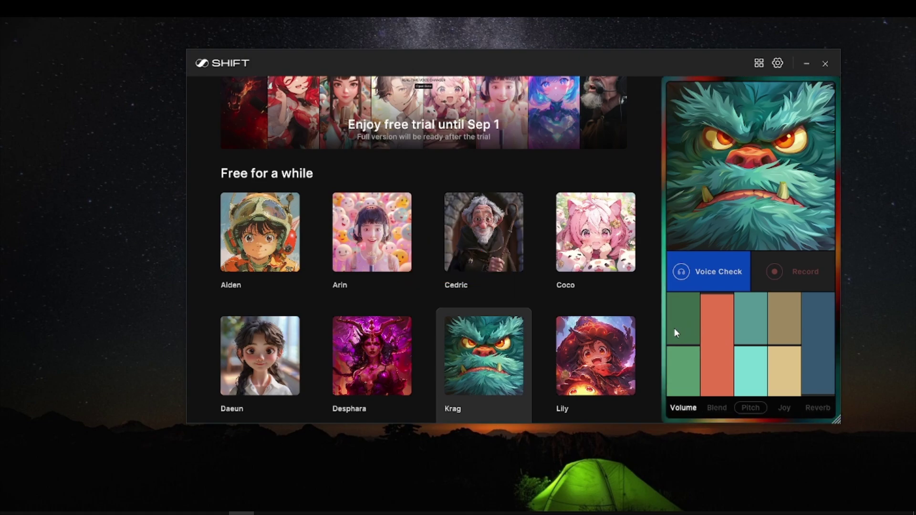
mouse_move(640, 336)
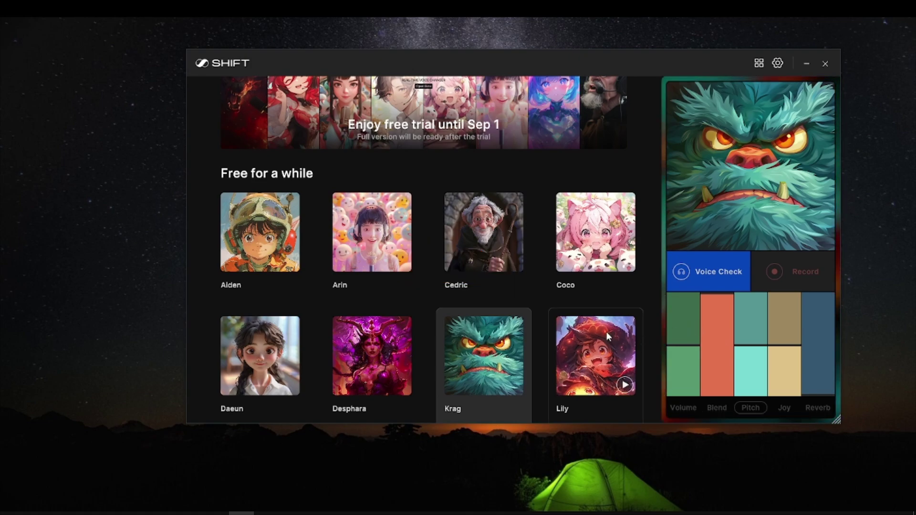
click(590, 367)
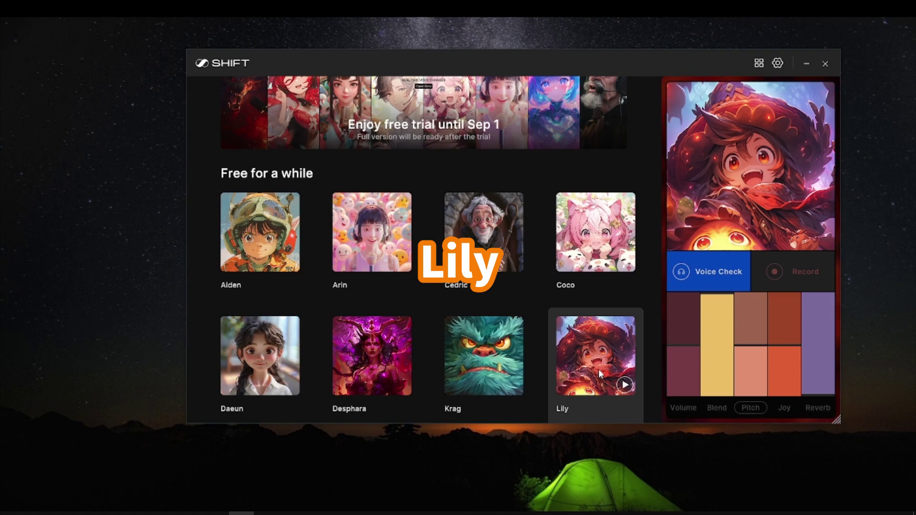
Step: Select the Woojin voice near the end of the character list to try it live
scroll(598, 369, down, 3)
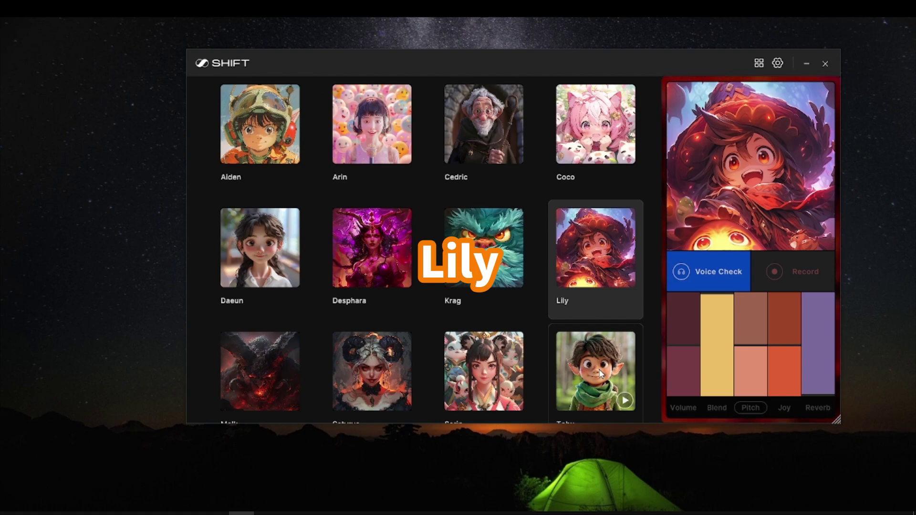
scroll(602, 368, down, 3)
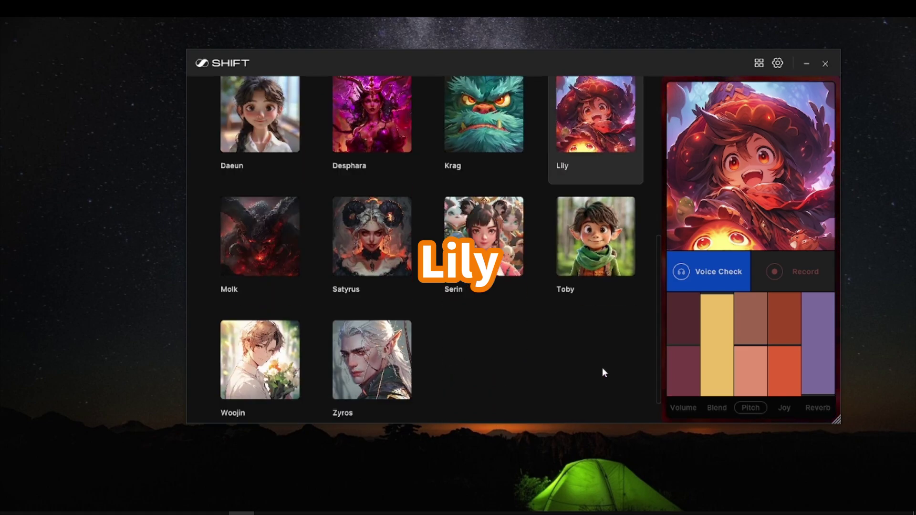
click(236, 365)
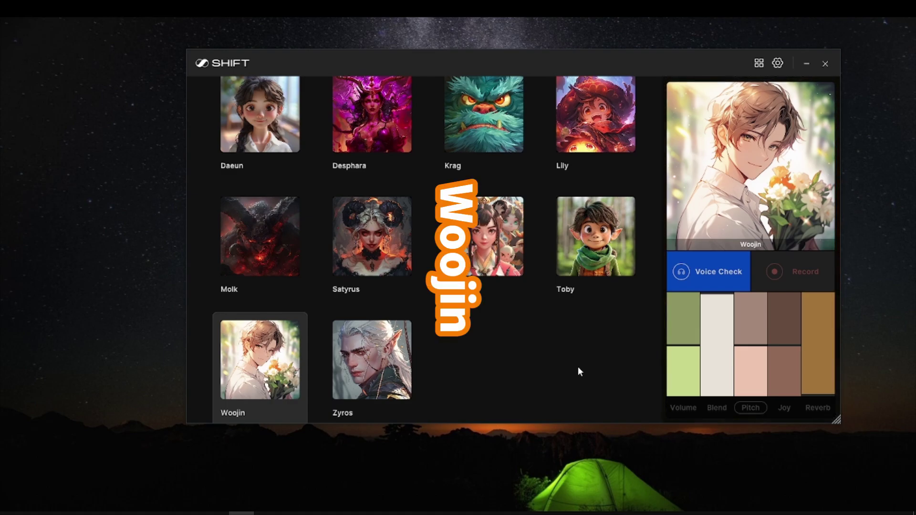
mouse_move(369, 395)
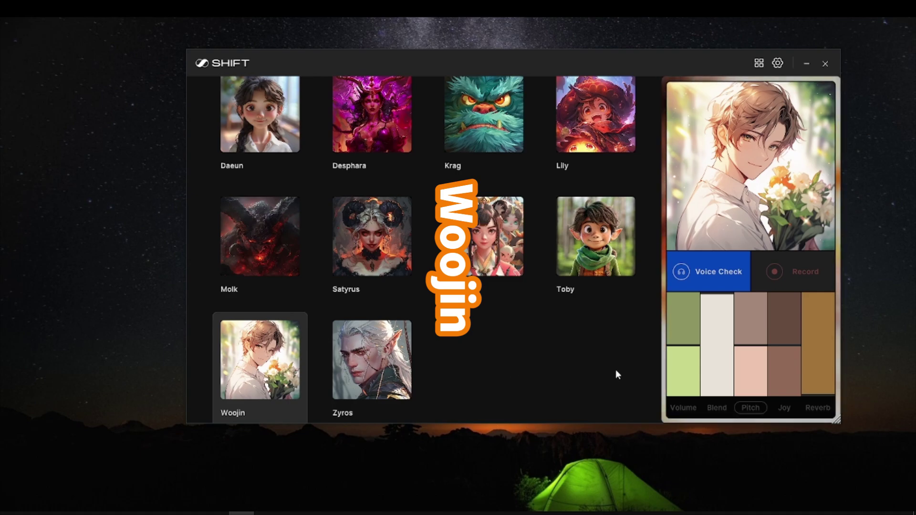
Step: Turn off Voice Check and select the Aiden voice again
scroll(620, 369, up, 6)
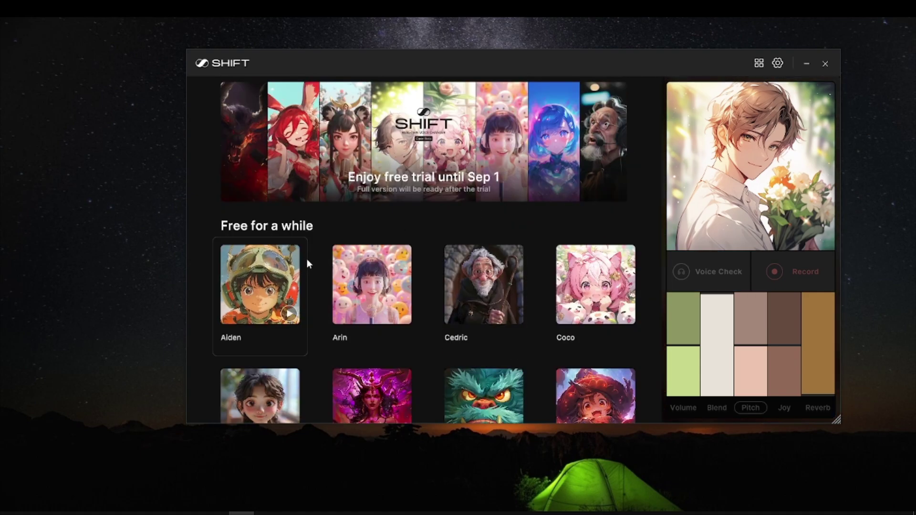
click(284, 279)
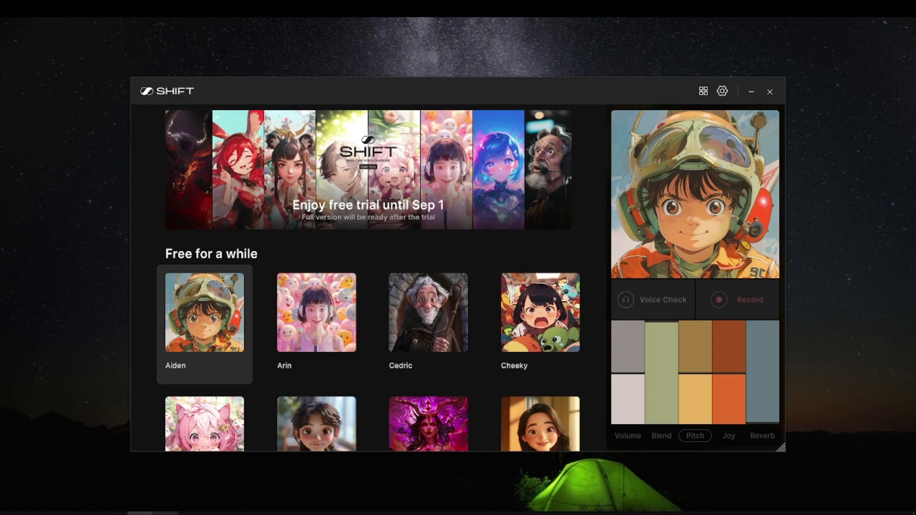
Step: Set the filtered microphone track to -inf dB in OBS and turn Voice Check on for the Aiden voice in Shift
key(alt+Tab)
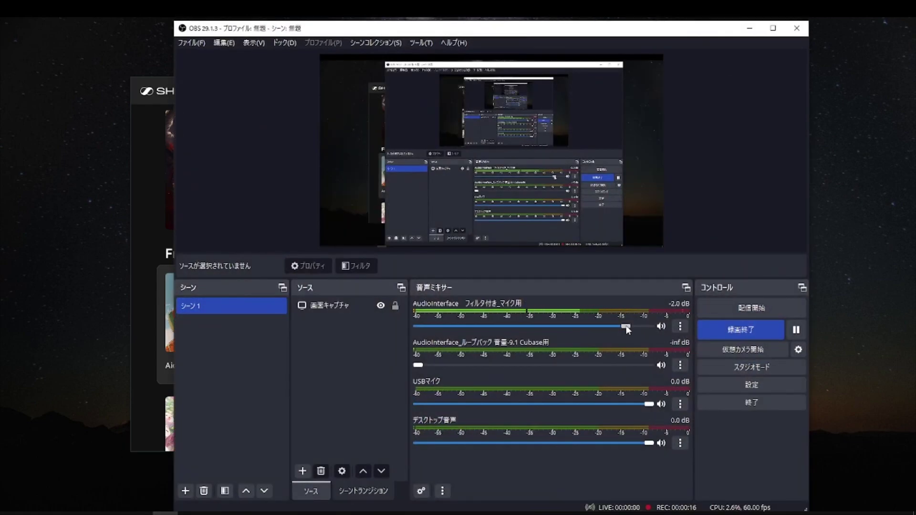
drag(626, 328, 384, 322)
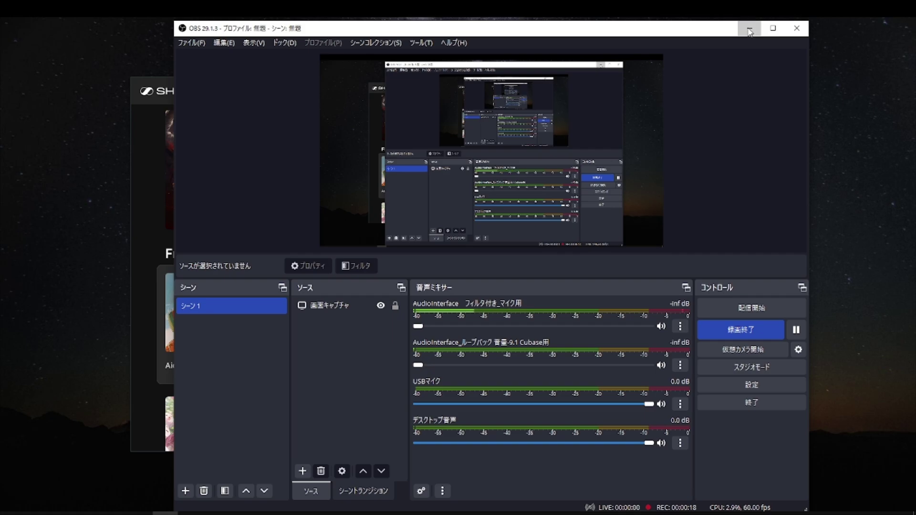
click(748, 28)
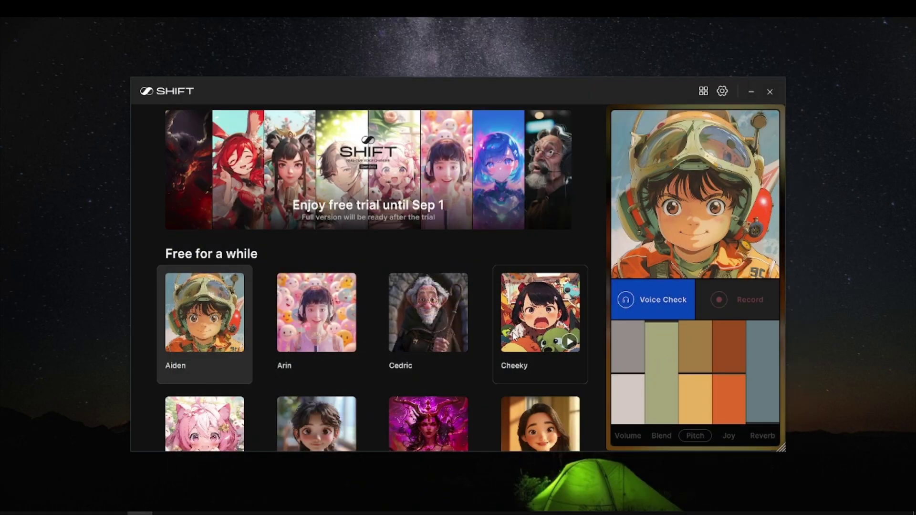
mouse_move(514, 376)
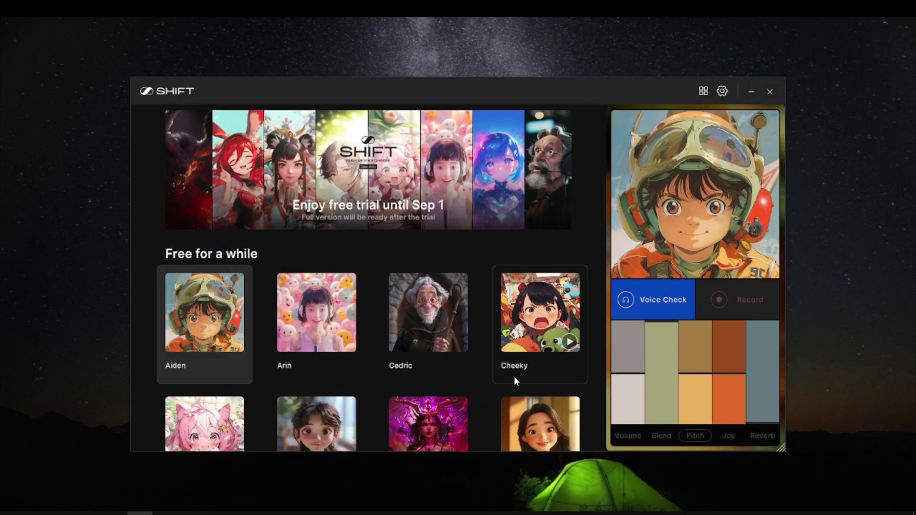
Step: Select the Cheeky voice and move on to the Hannah voice to try both live with Voice Check on
click(569, 342)
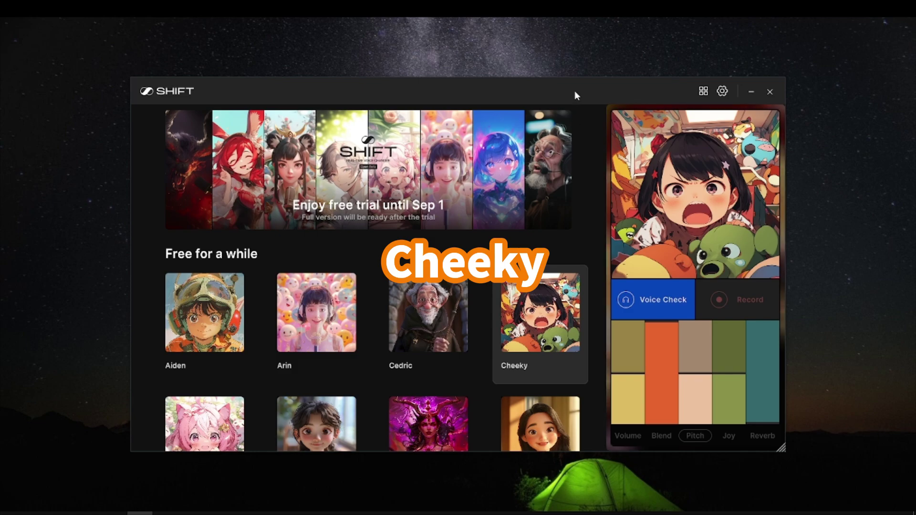
drag(575, 91, 590, 69)
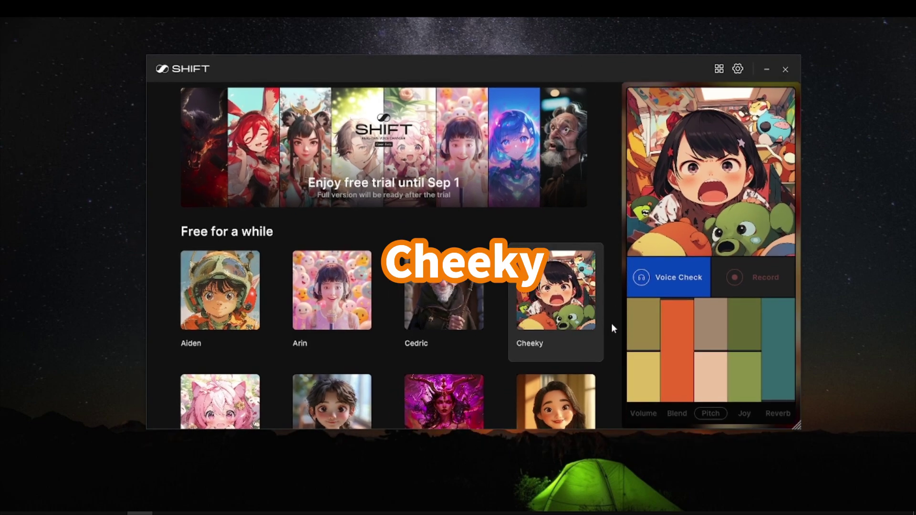
scroll(605, 326, down, 1)
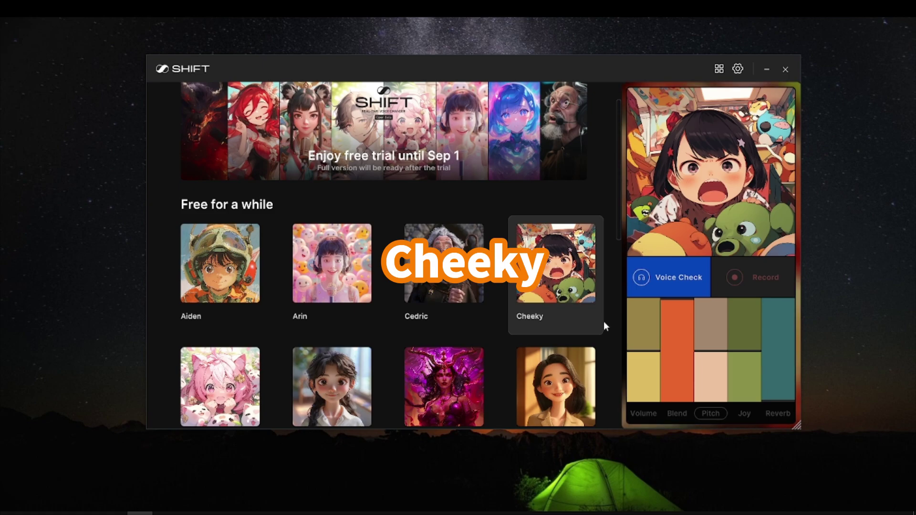
scroll(603, 322, down, 3)
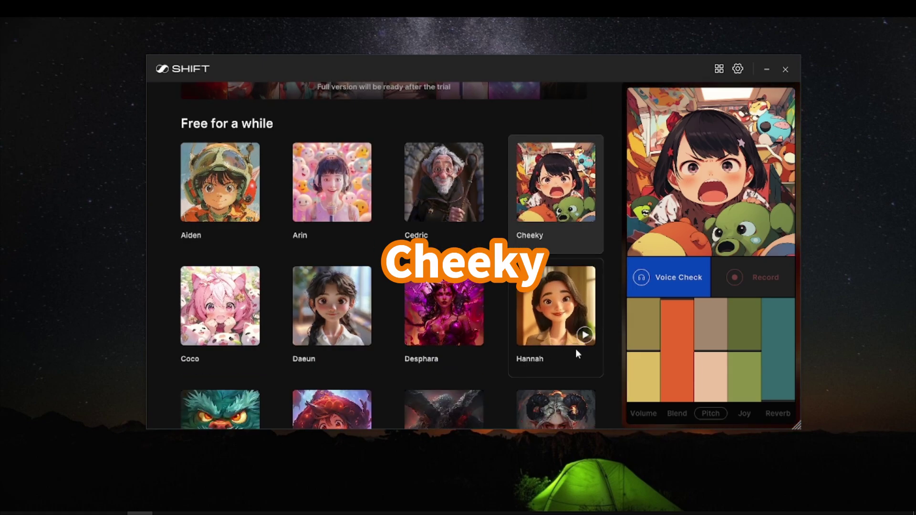
click(585, 335)
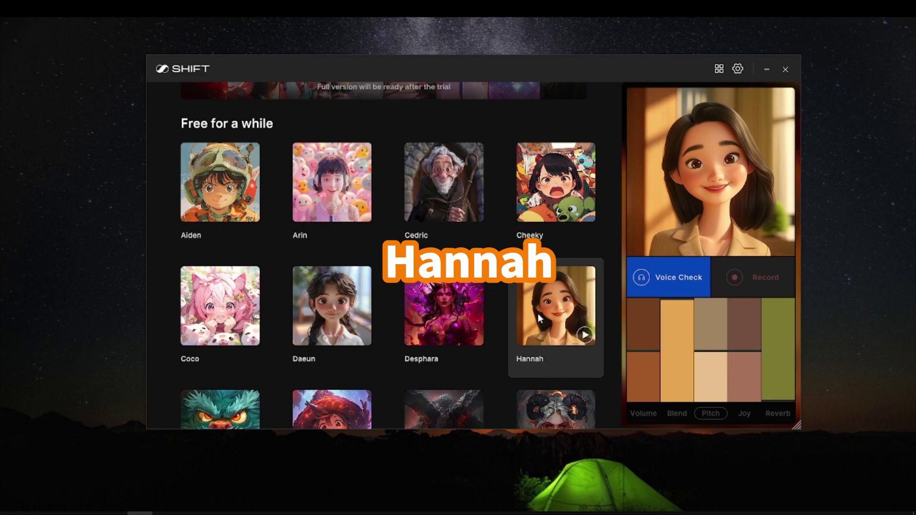
Step: Try the Valiant voice live, and switch to the Zurk voice at the end of the character list
scroll(499, 319, down, 4)
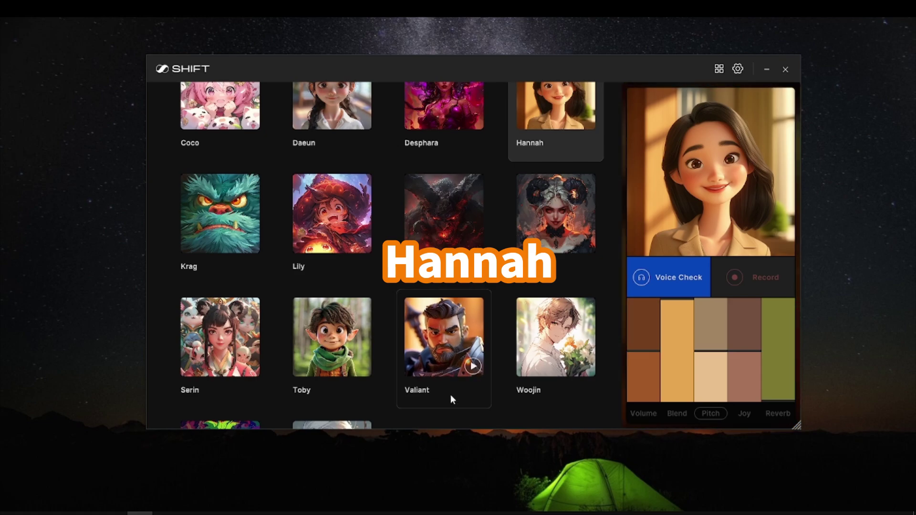
click(474, 367)
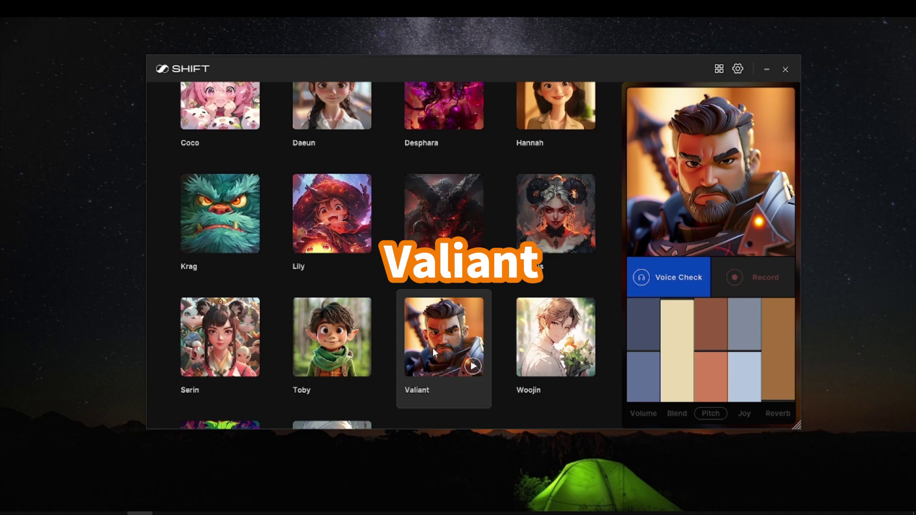
scroll(433, 347, down, 3)
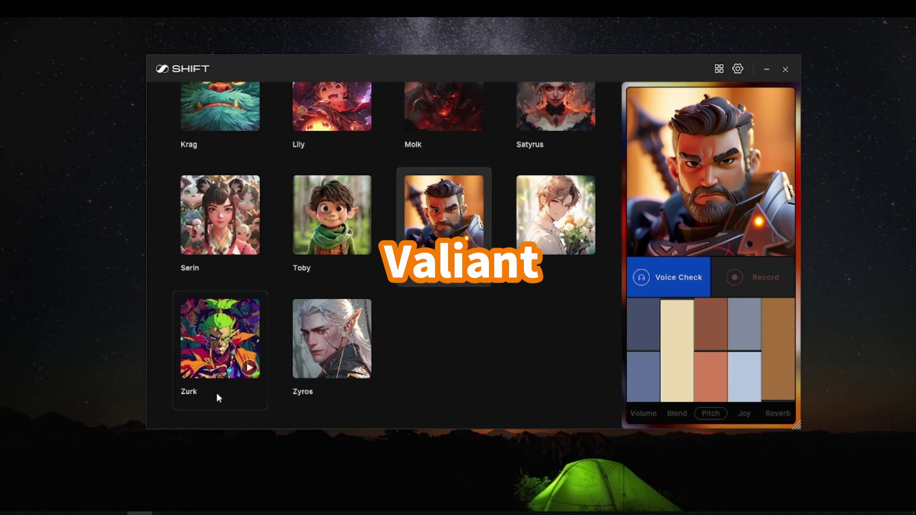
click(249, 368)
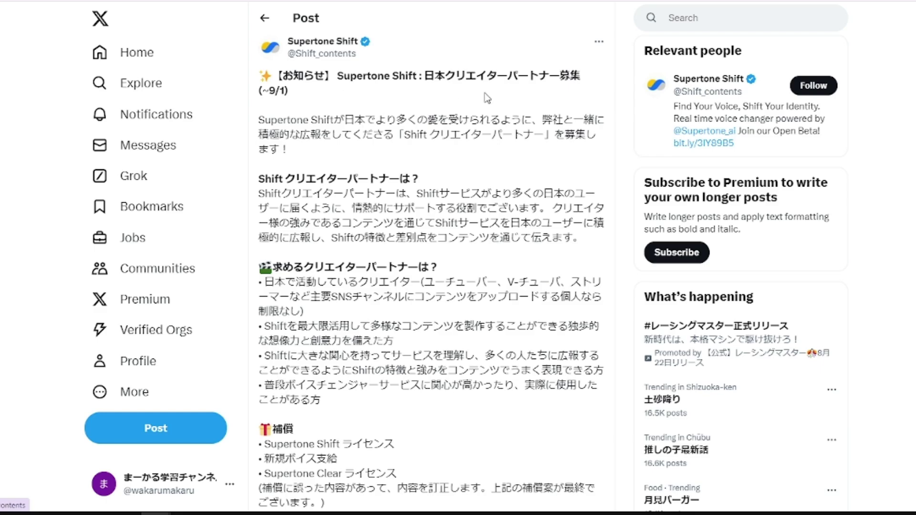
Step: Read the Supertone Shift creator partner recruitment post on X, covering the requirements, rewards, application period and application link
scroll(489, 349, down, 4)
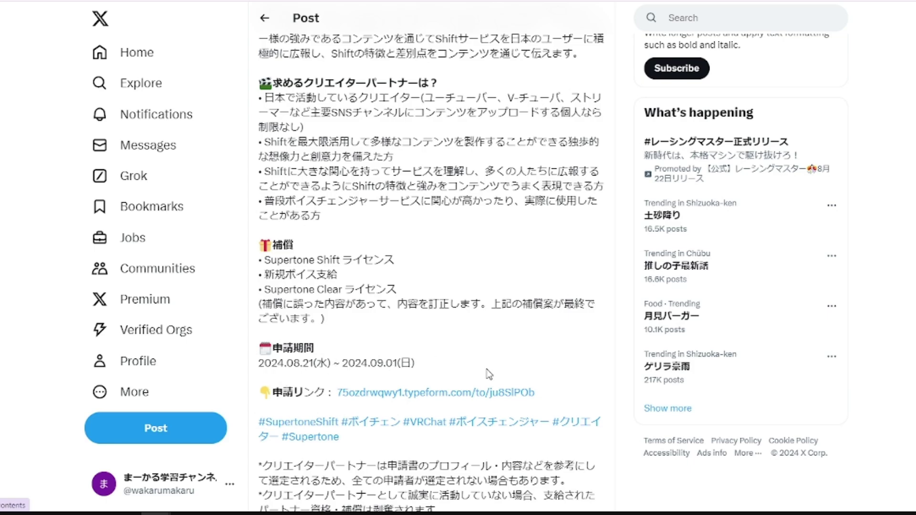
scroll(489, 374, up, 3)
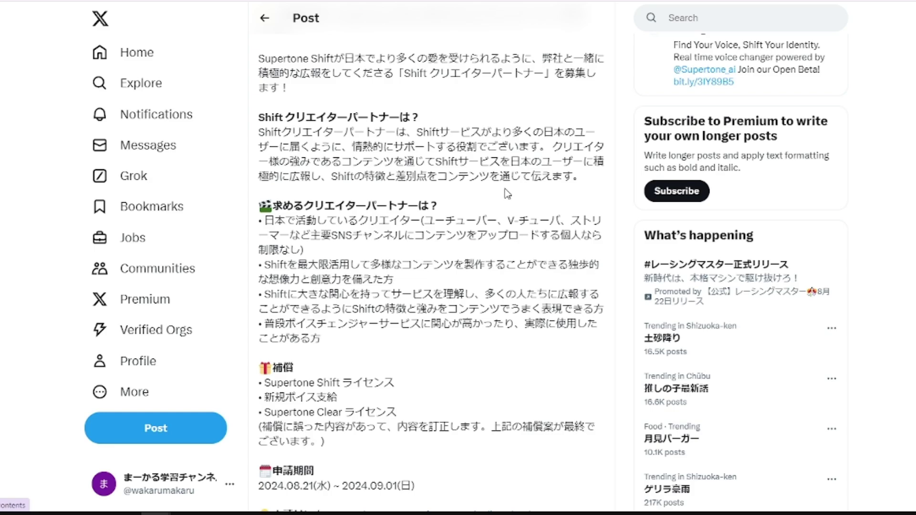
scroll(514, 231, down, 2)
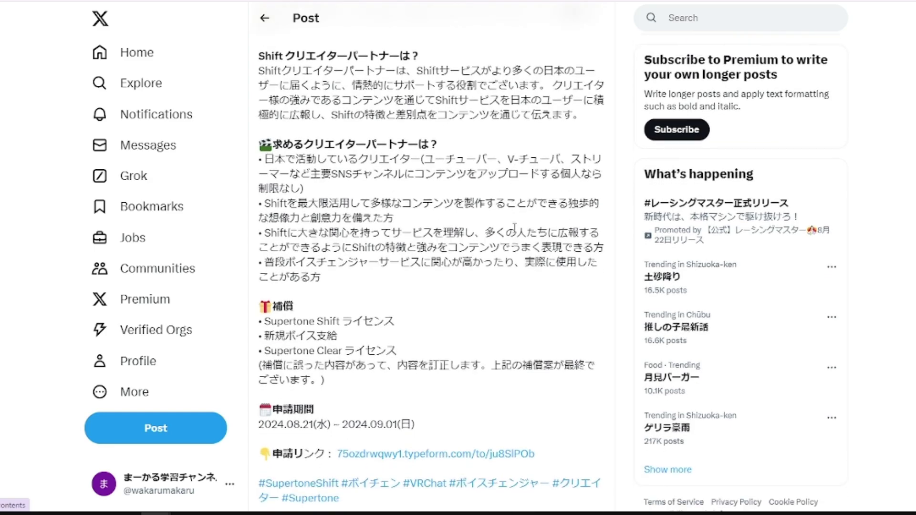